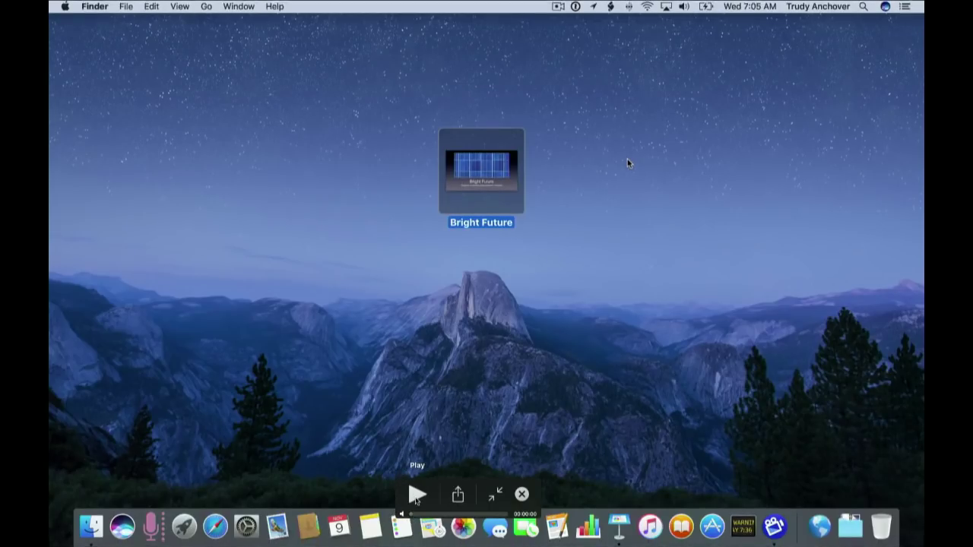
# - Play the preview of the Bright Future file
pyautogui.click(416, 494)
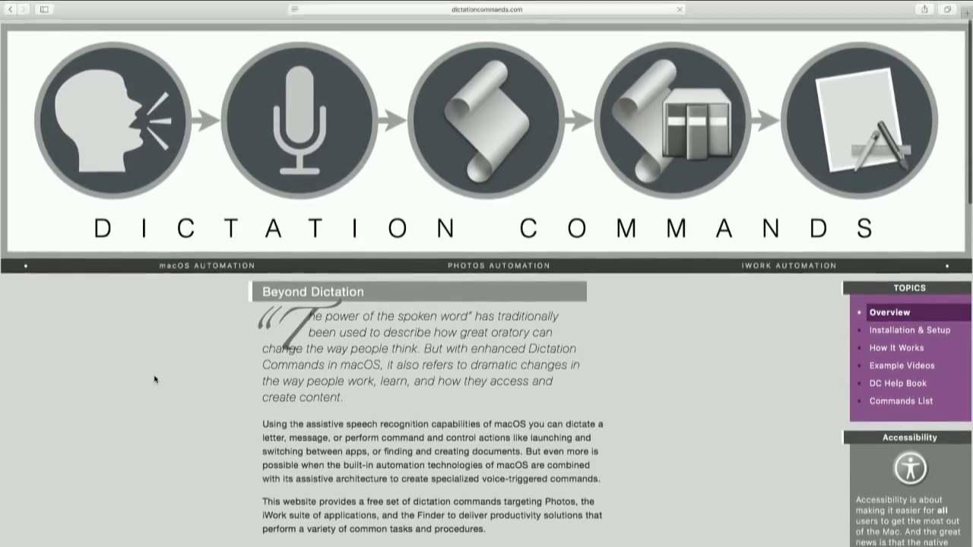
# - Play the Dictation Commands demonstration video on the dictationcommands.com overview page
pyautogui.scroll(-10, 154, 379)
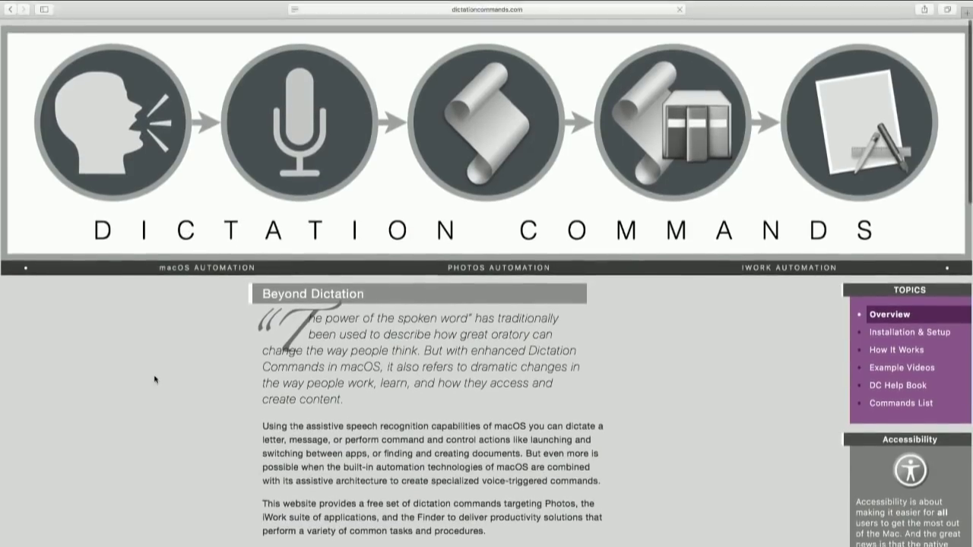
pyautogui.scroll(-5, 154, 379)
pyautogui.scroll(-6, 154, 379)
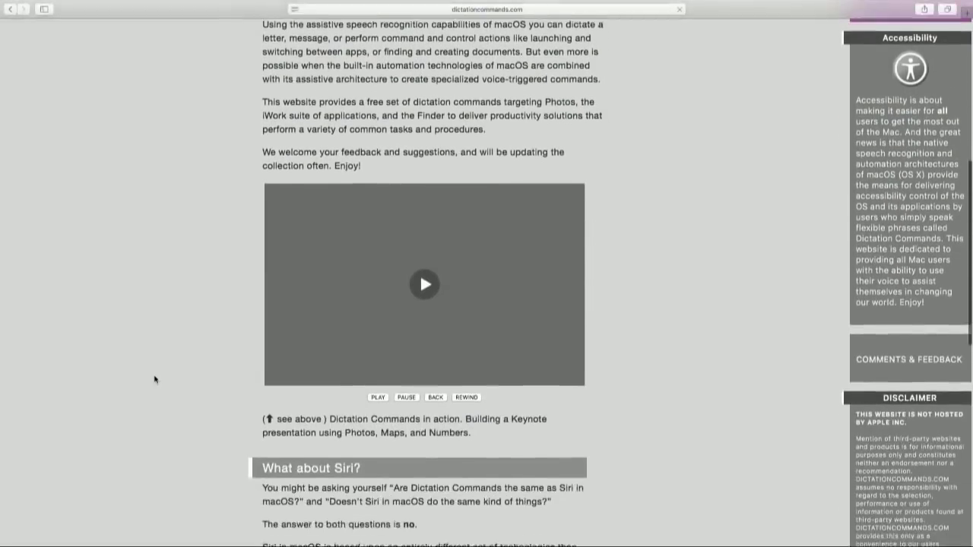
pyautogui.click(417, 259)
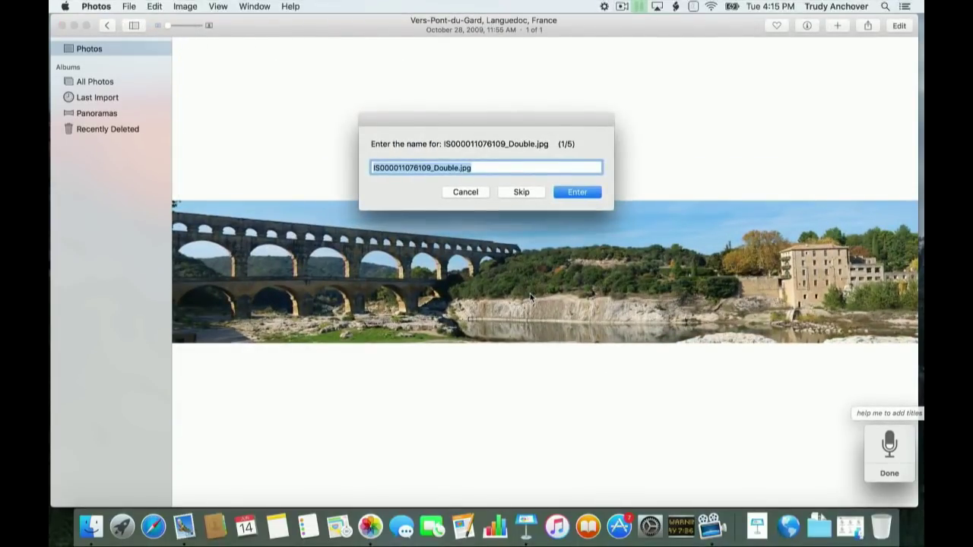
# - Title the first three vacation photos "Pont du Gard", "Palais des Papes" and "Power Station"
pyautogui.write('Pont du Gard')
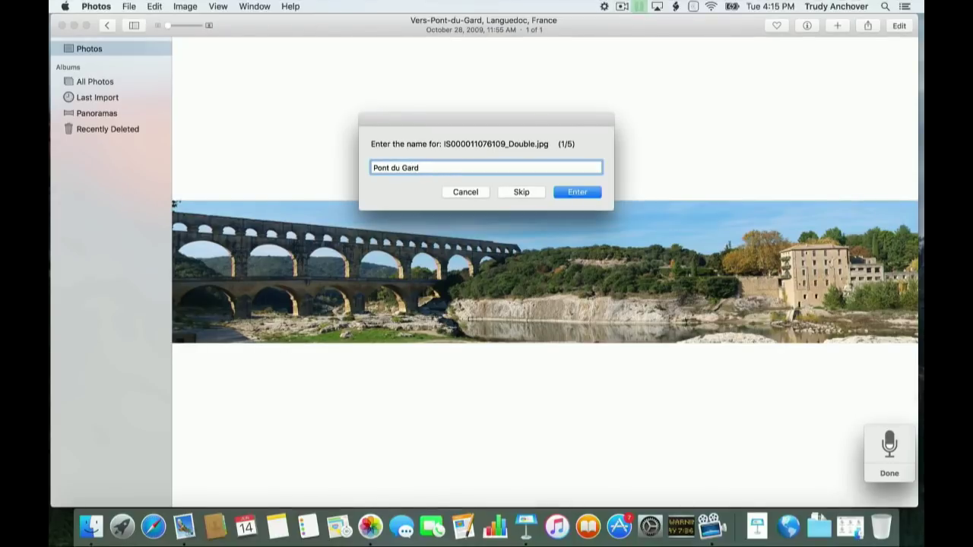
pyautogui.press('Return')
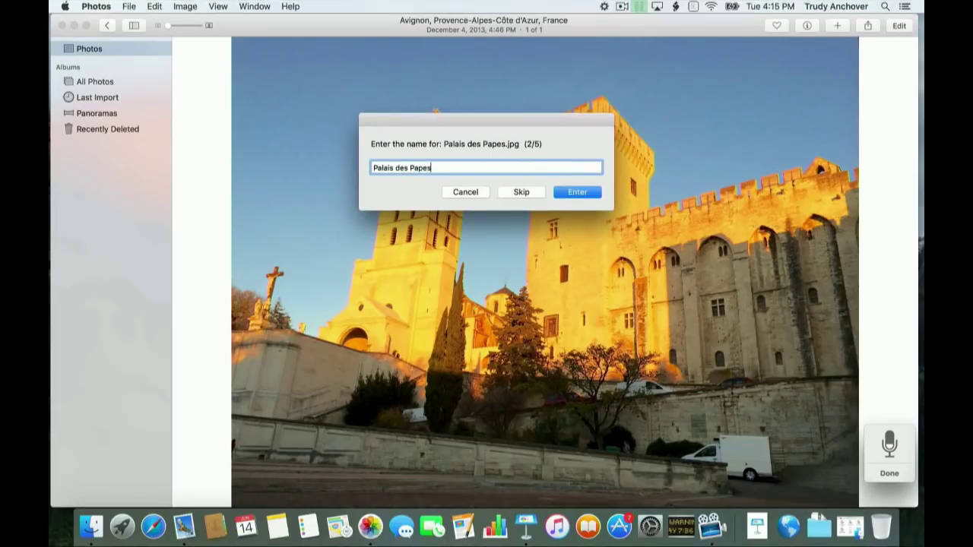
pyautogui.press('Return')
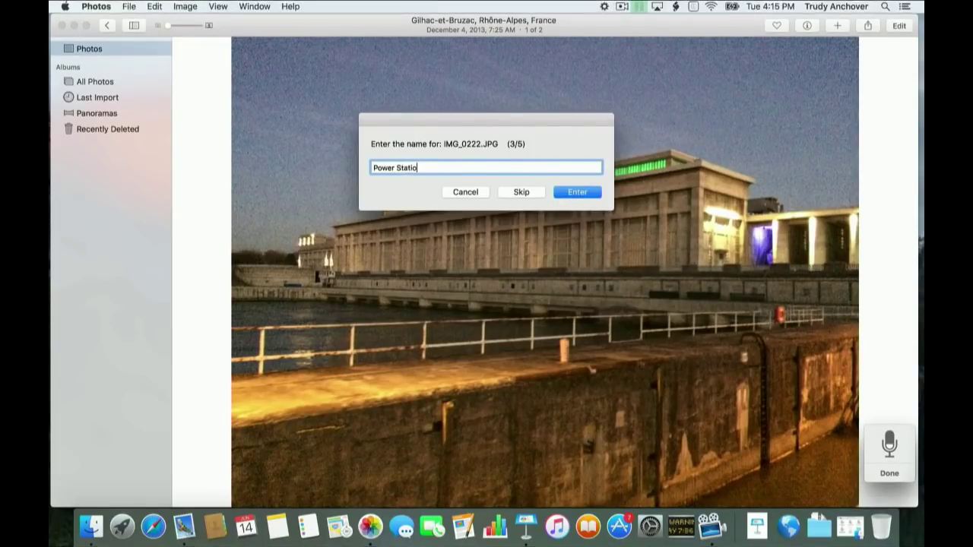
pyautogui.press('Return')
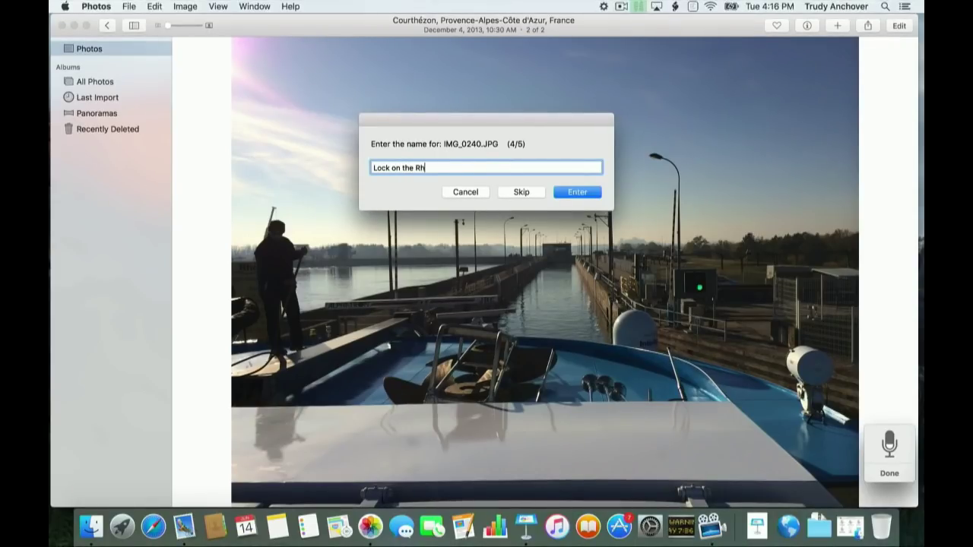
# - Title the canal lock photo "Lock on the Rhône River" and the columned building photo "Roman Temple"
pyautogui.write('Lock on the Rho')
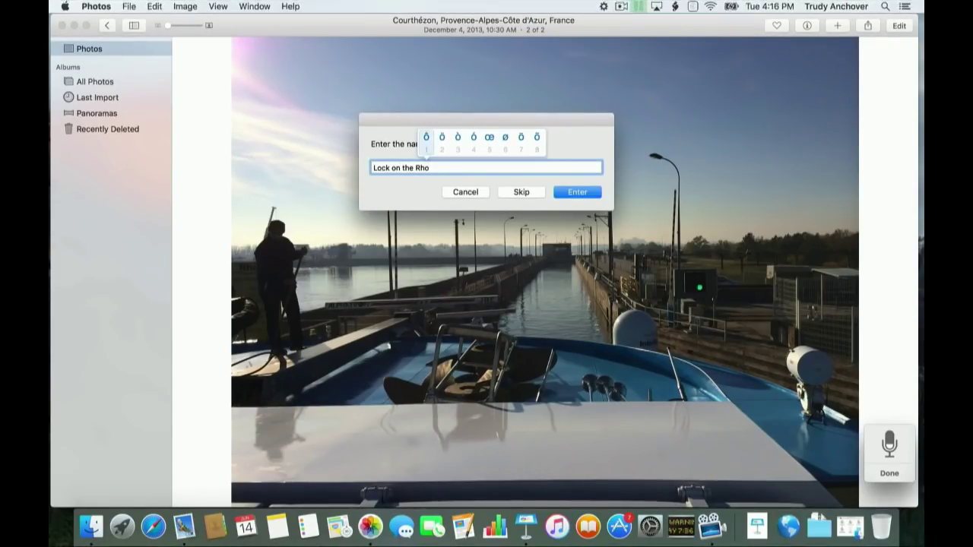
pyautogui.write('1')
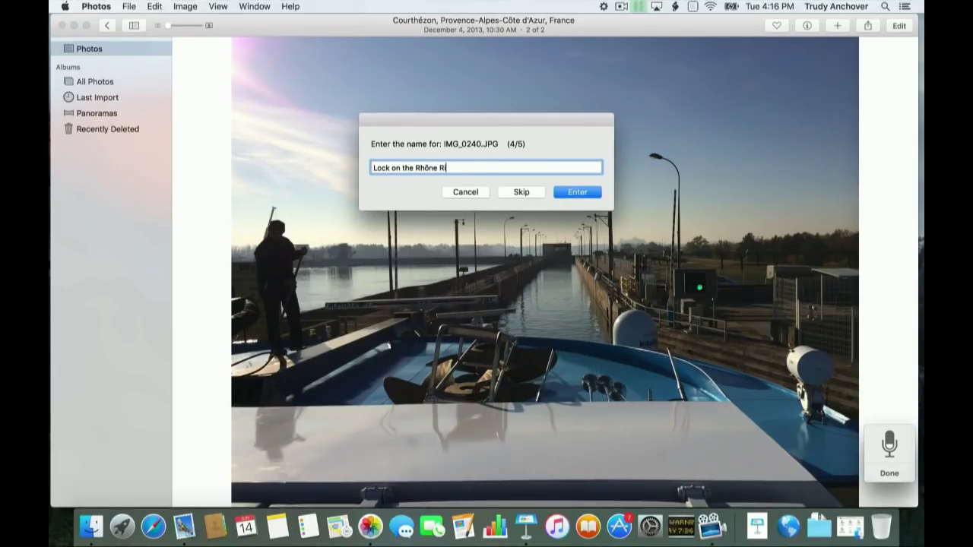
pyautogui.press('Return')
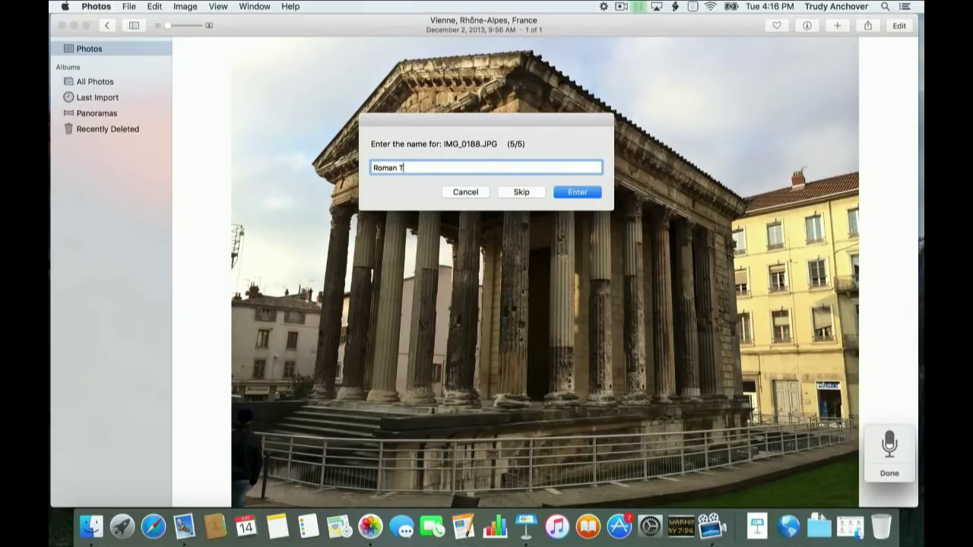
pyautogui.write('Roman Temple')
pyautogui.press('Return')
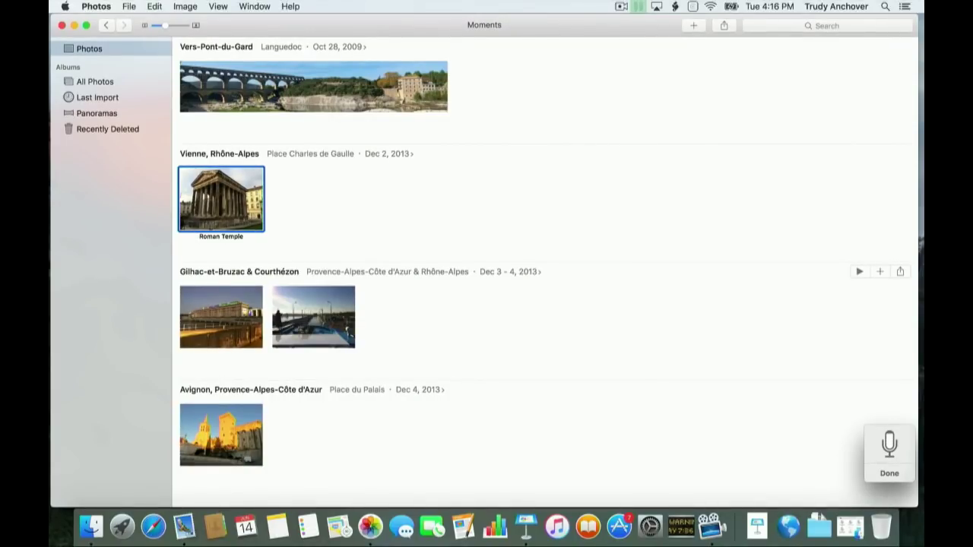
# - Create a Keynote presentation titled "Vacation Photos" from all the photos and move the Palais des Papes slide to the end
pyautogui.press('super+a')
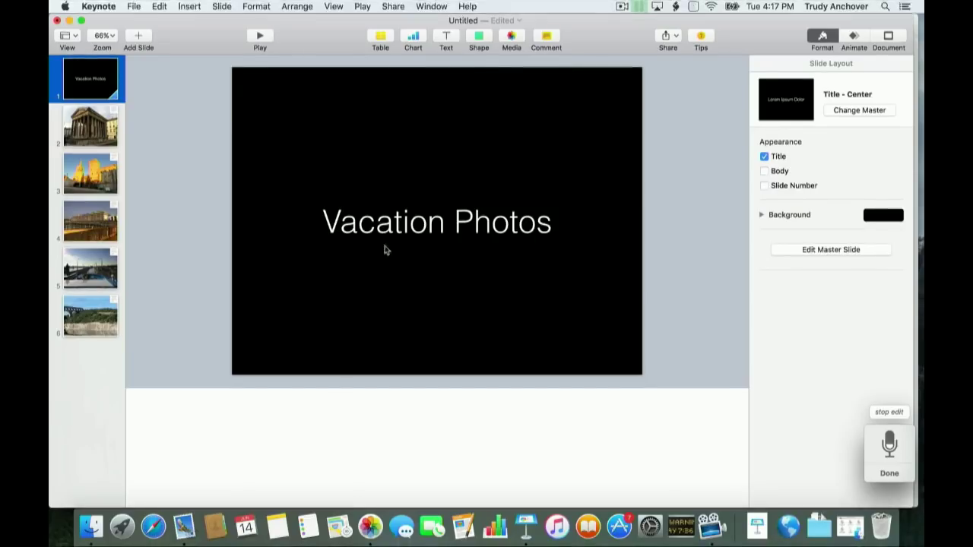
pyautogui.click(100, 173)
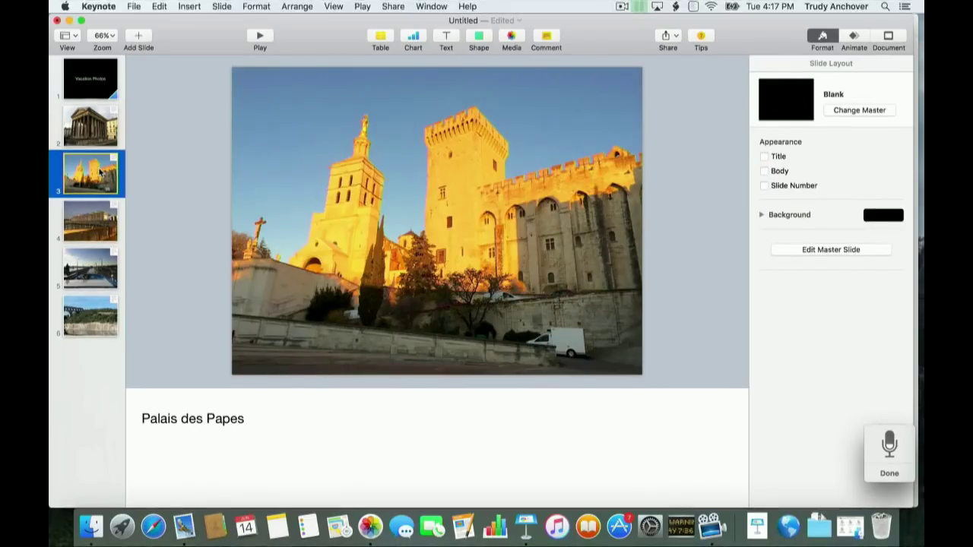
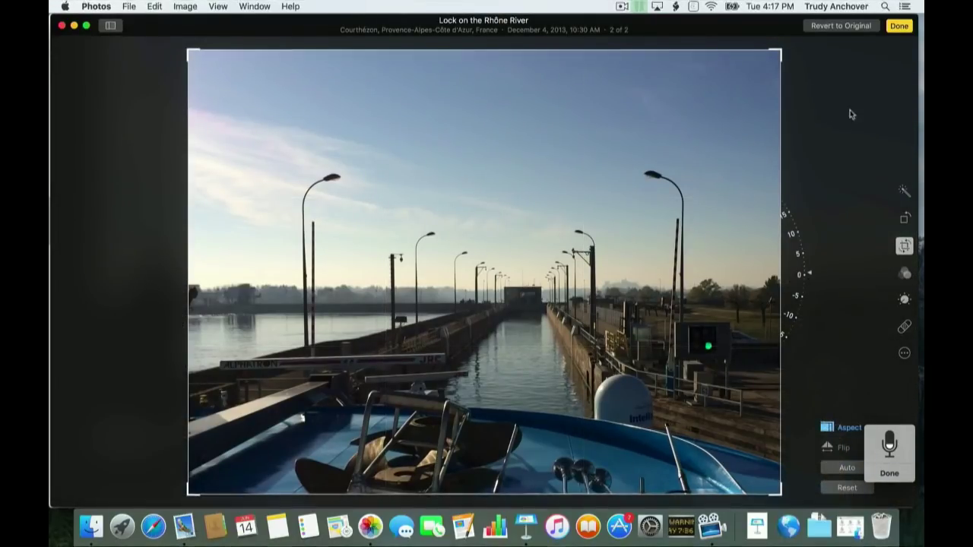
# - Save the cropped Lock on the Rhône River photo in Photos and replace the image on its Keynote slide with it
pyautogui.click(900, 26)
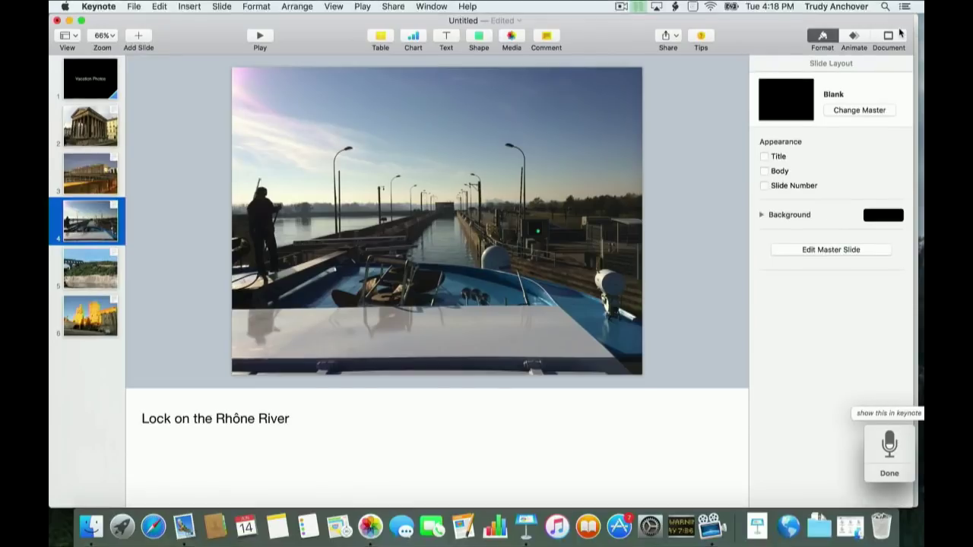
pyautogui.click(578, 165)
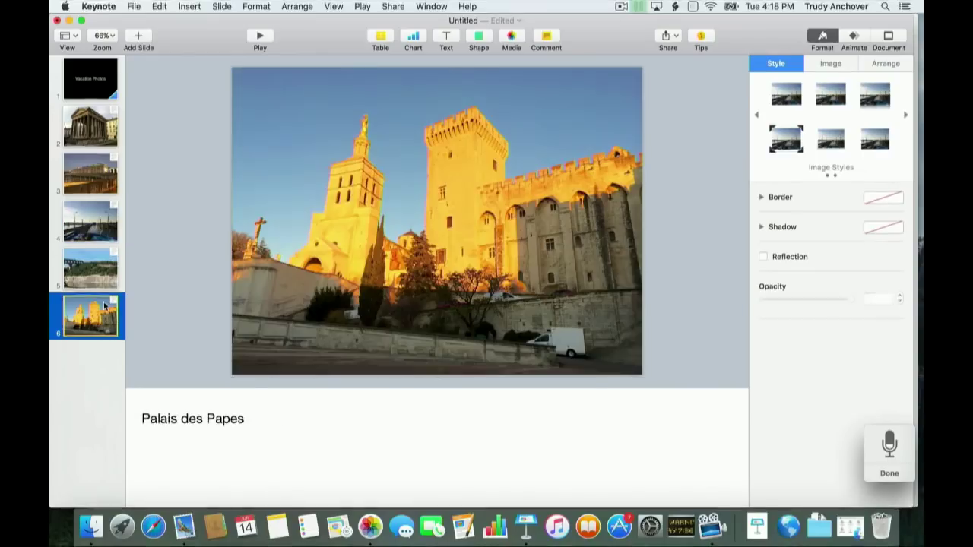
# - Show the Palais des Papes location in Maps as a close, rotated 3D satellite view and add that view to Keynote as slide 7
pyautogui.click(306, 236)
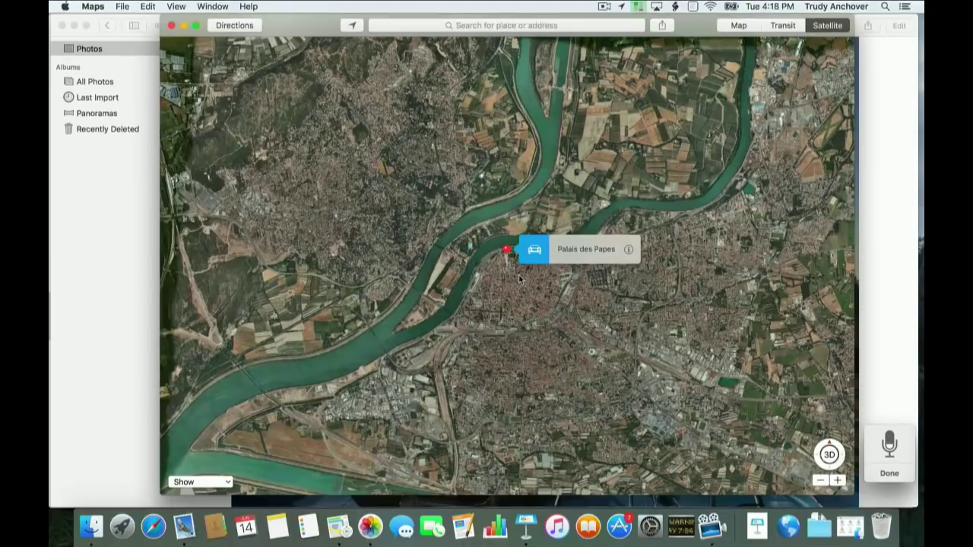
pyautogui.click(520, 279)
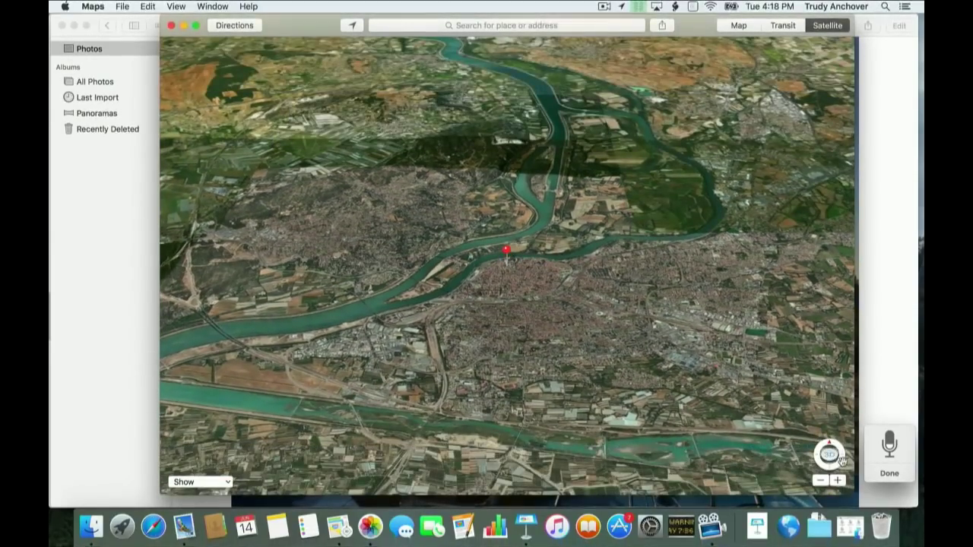
pyautogui.moveTo(842, 460)
pyautogui.mouseDown()
pyautogui.moveTo(827, 468)
pyautogui.moveTo(817, 452)
pyautogui.moveTo(836, 456)
pyautogui.mouseUp()
pyautogui.click(840, 480)
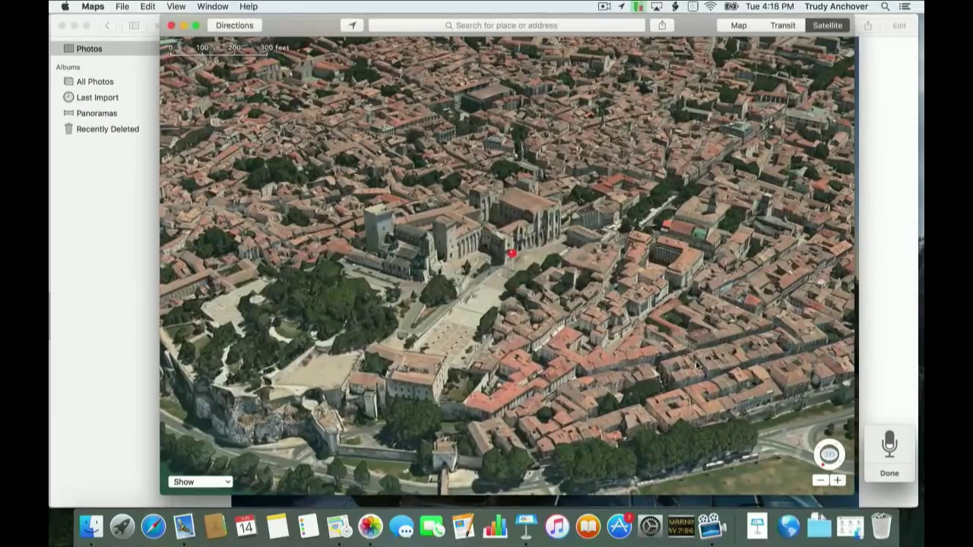
pyautogui.doubleClick(585, 279)
pyautogui.moveTo(585, 279); pyautogui.dragTo(563, 284)
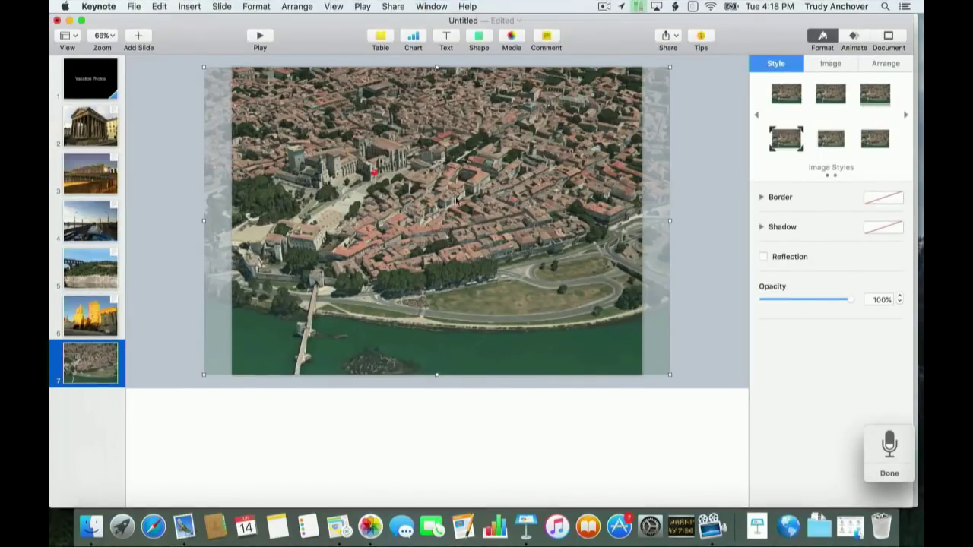
# - Mask the aerial map image on slide 7 to the slide's left and right edges
pyautogui.doubleClick(435, 198)
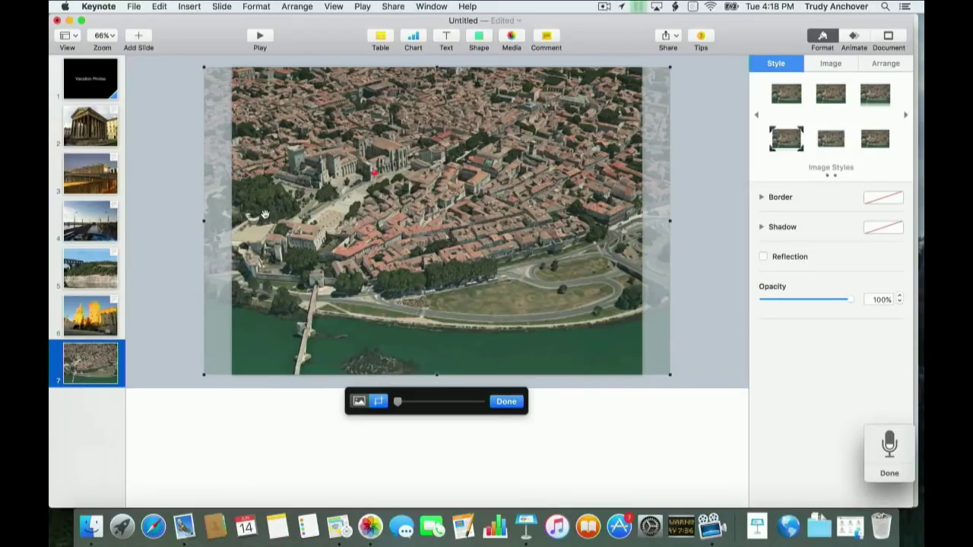
pyautogui.moveTo(231, 221); pyautogui.dragTo(231, 222)
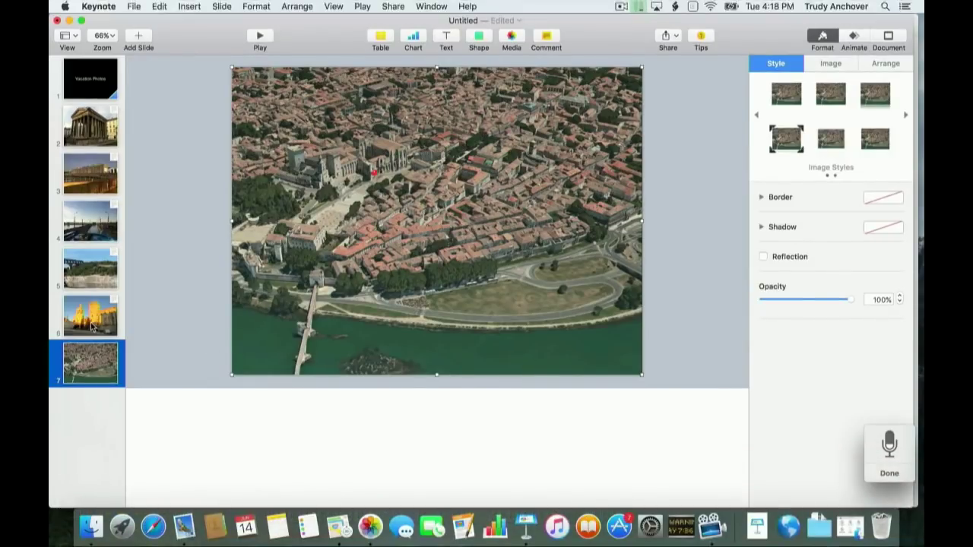
# - Copy the Palais des Papes photo from slide 6 onto the map slide and shrink it into the slide's lower right area
pyautogui.click(90, 323)
pyautogui.press('super+v')
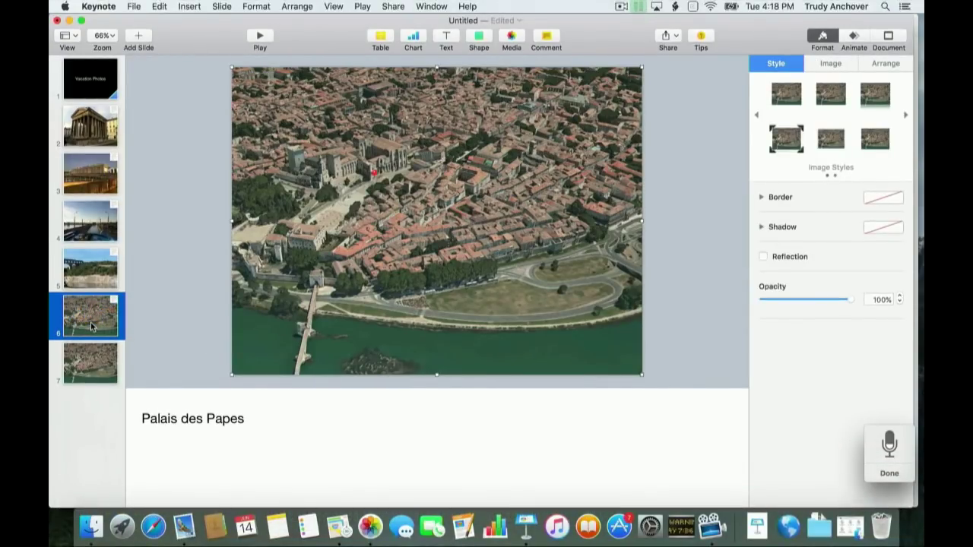
pyautogui.press('super+z')
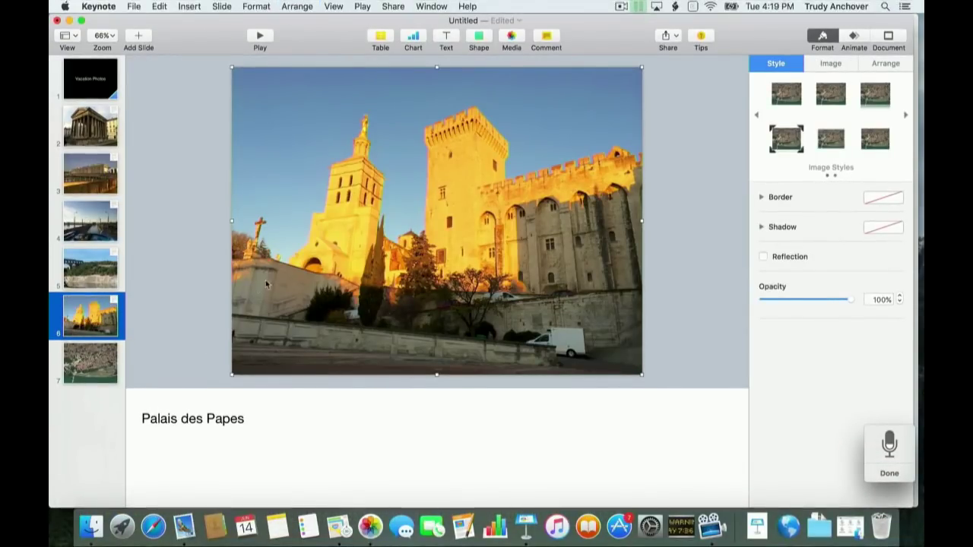
pyautogui.click(101, 356)
pyautogui.press('super+z')
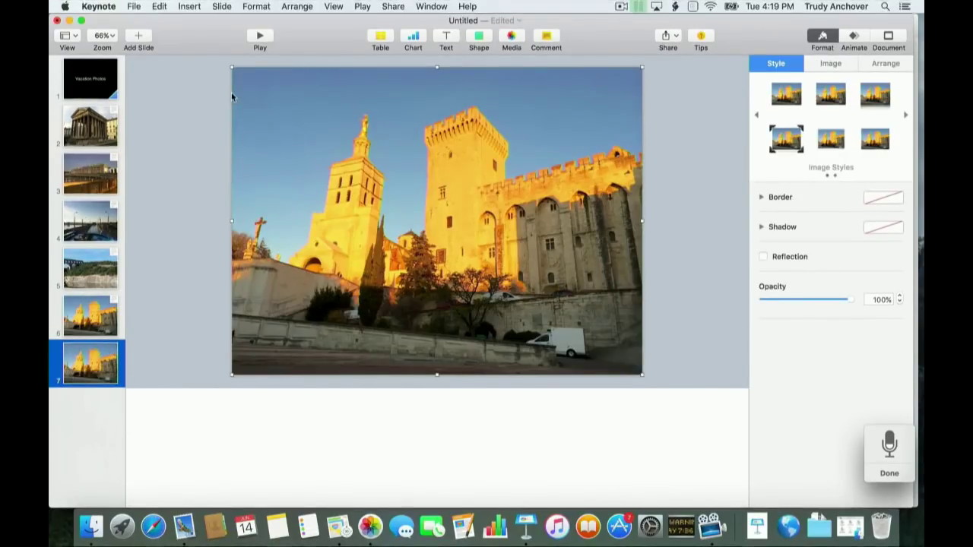
pyautogui.moveTo(231, 71); pyautogui.dragTo(461, 239)
pyautogui.moveTo(512, 283); pyautogui.dragTo(501, 268)
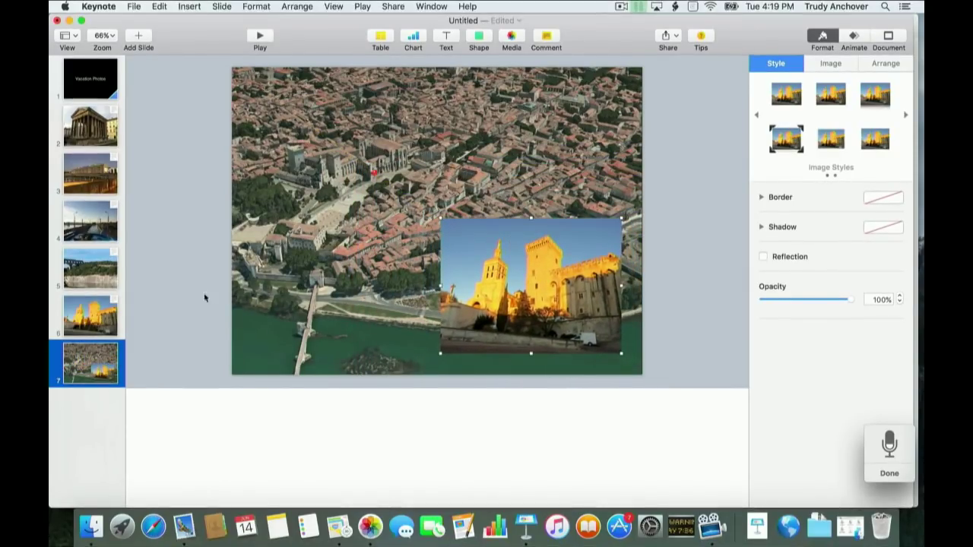
# - Apply a Magic Move transition to slide 6 and a Dissolve transition to slides 7, 2, 3 and 4
pyautogui.click(104, 325)
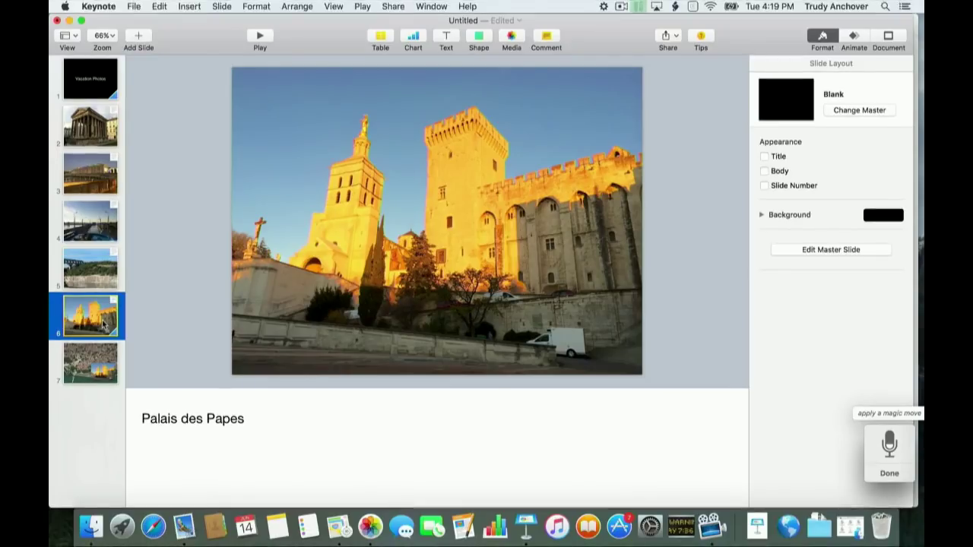
pyautogui.click(91, 358)
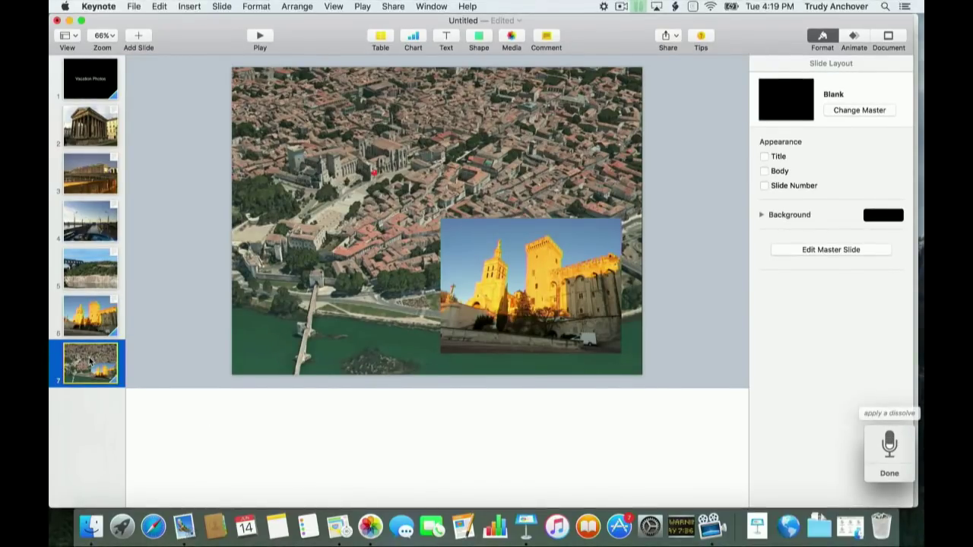
pyautogui.click(91, 125)
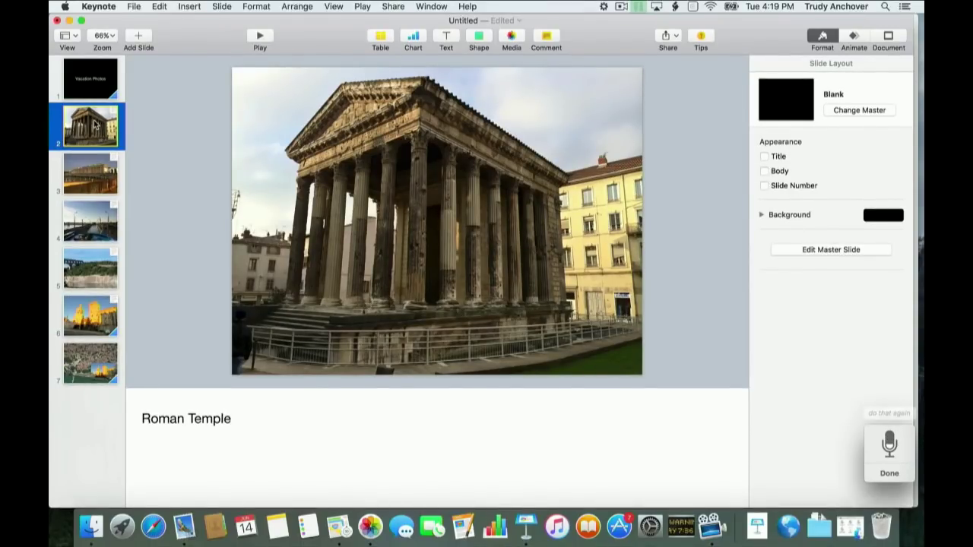
pyautogui.click(92, 175)
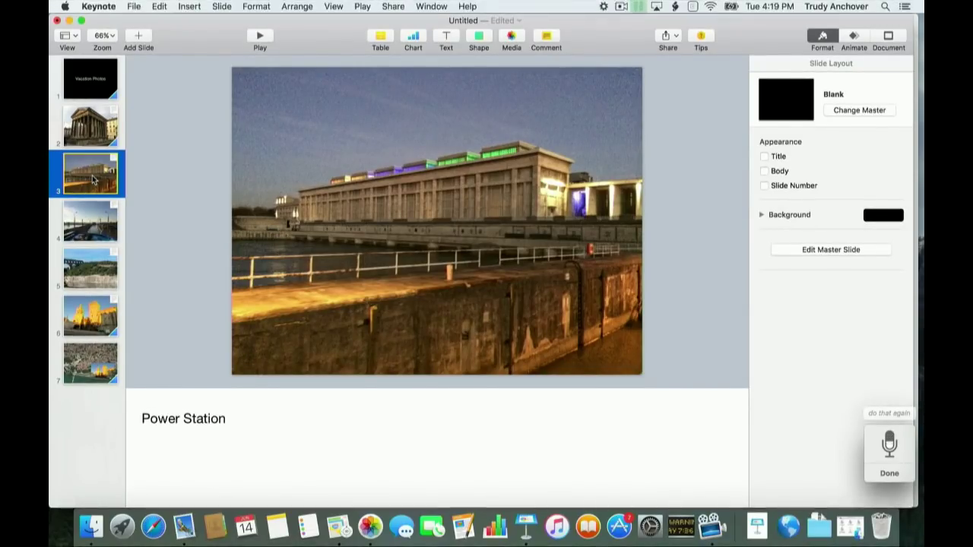
pyautogui.click(96, 211)
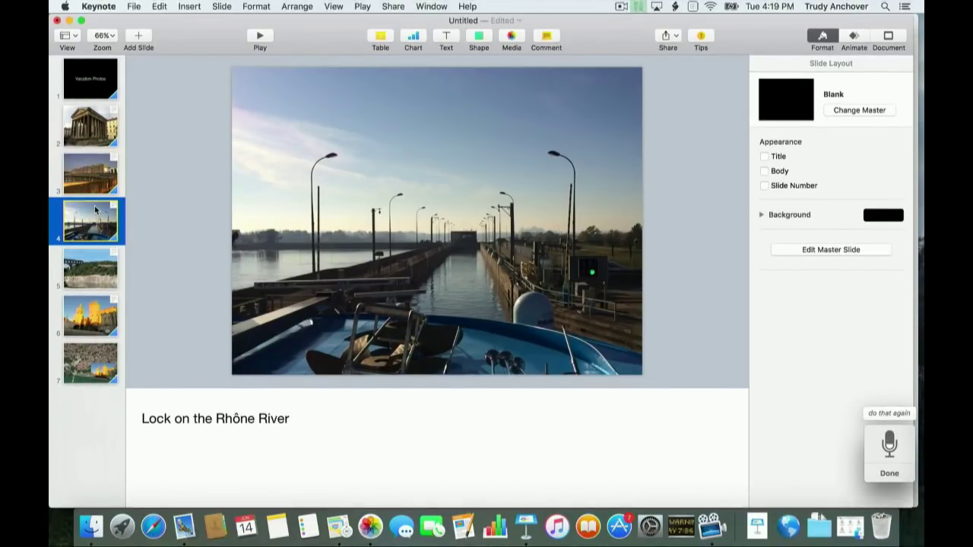
# - Scale the Pont du Gard panorama on slide 5 to fit the slide width
pyautogui.press('Down')
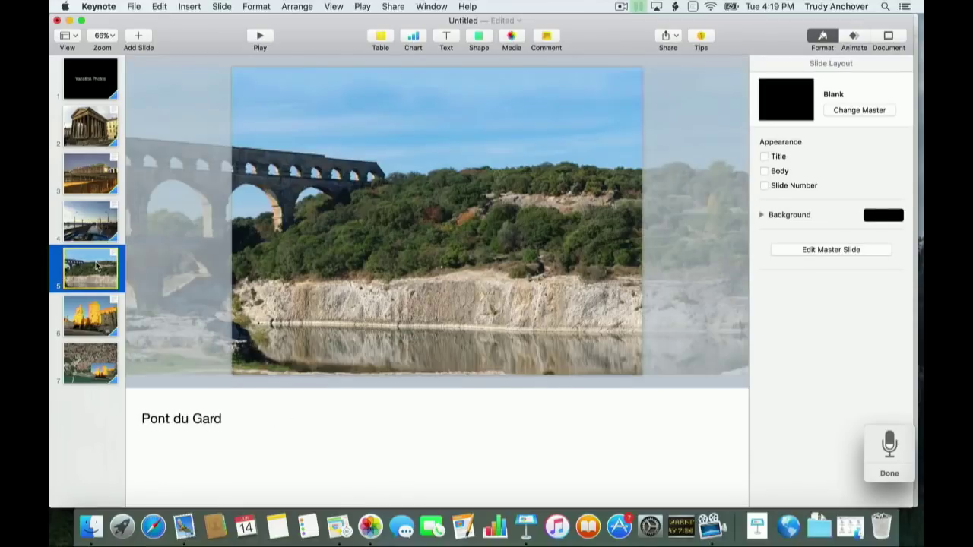
pyautogui.click(368, 252)
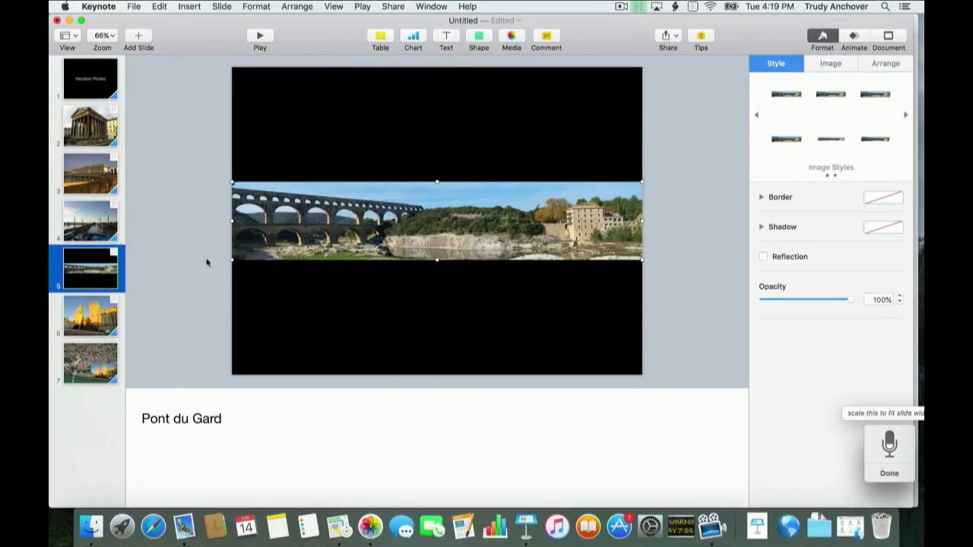
pyautogui.click(104, 278)
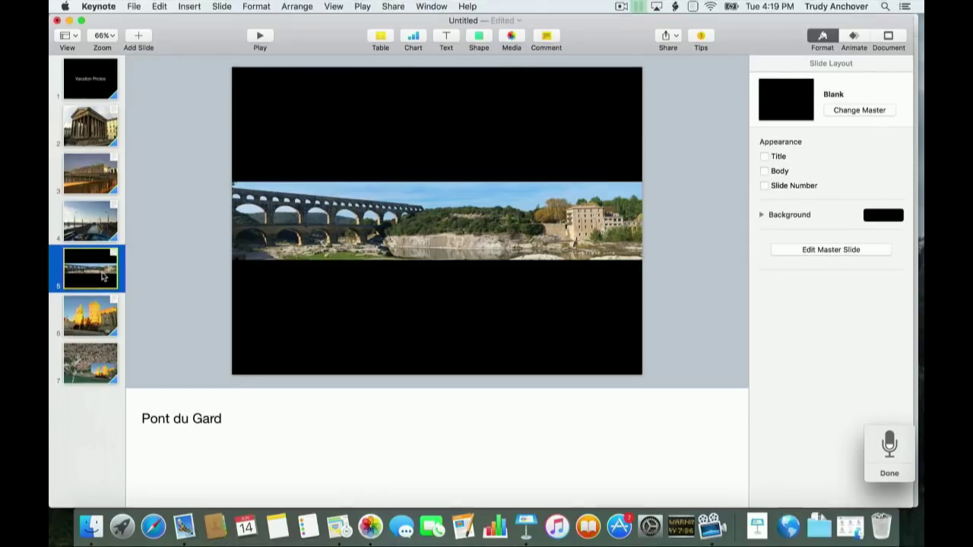